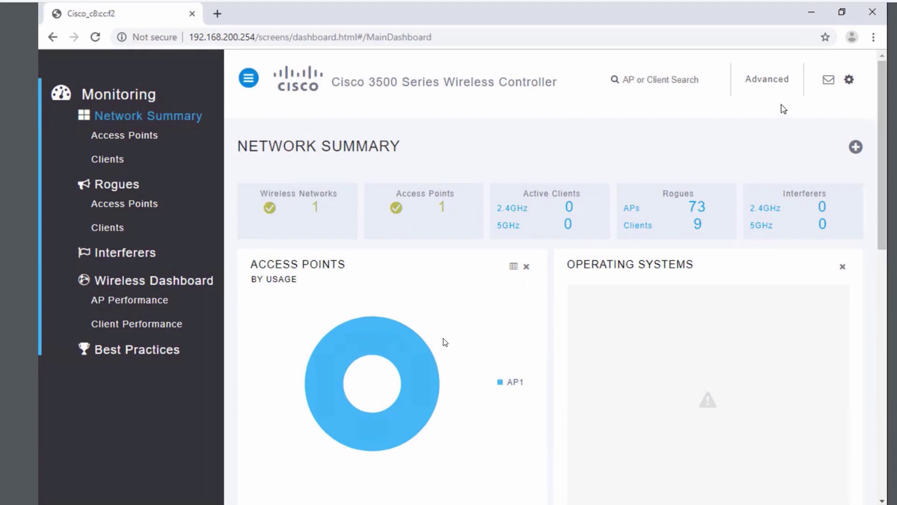
# From the Advanced WLANs list, create a WLAN with profile name and SSID 'CompanyName'.
pyautogui.click(776, 84)
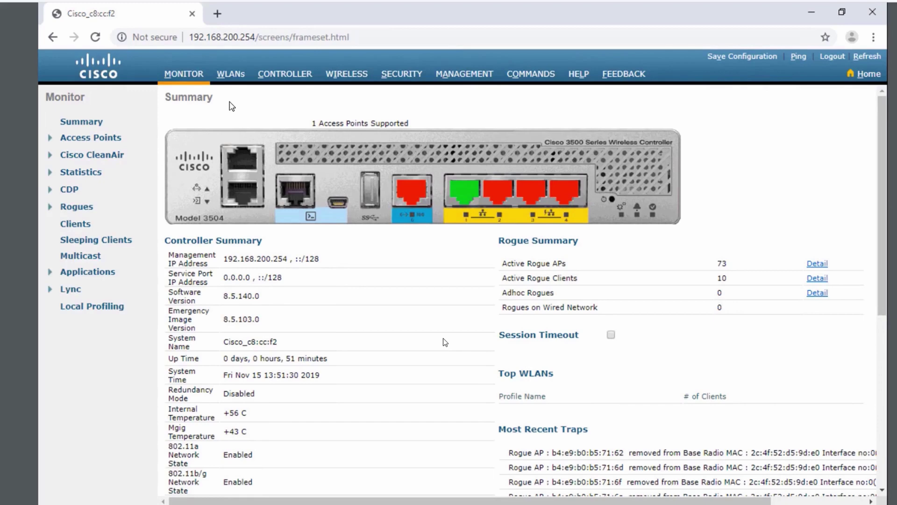
pyautogui.click(229, 75)
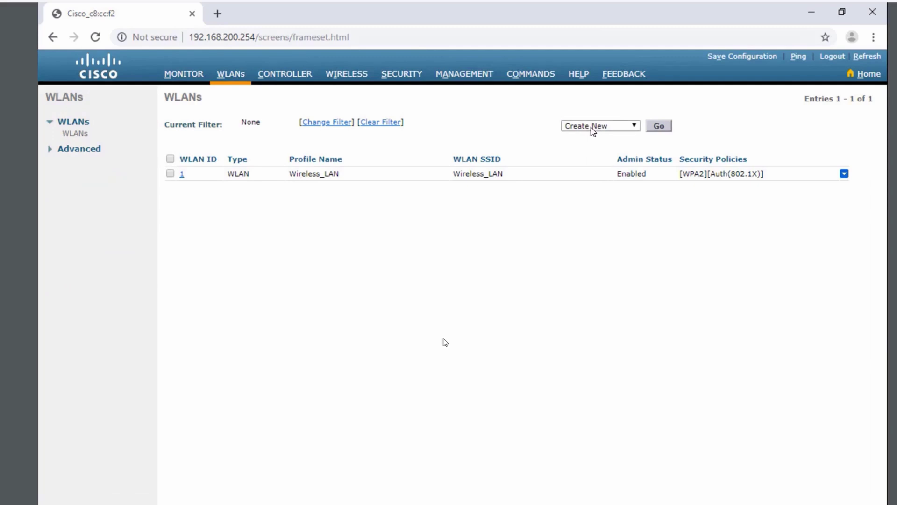
pyautogui.click(660, 126)
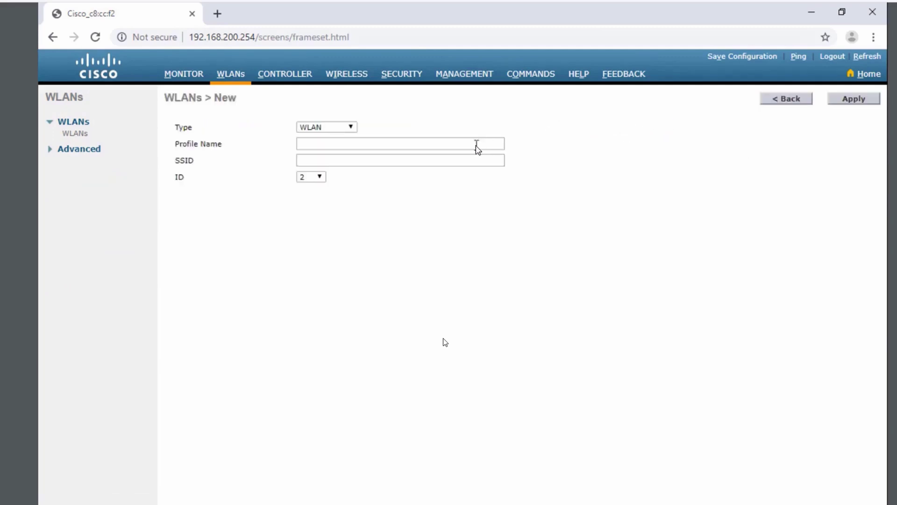
pyautogui.click(476, 148)
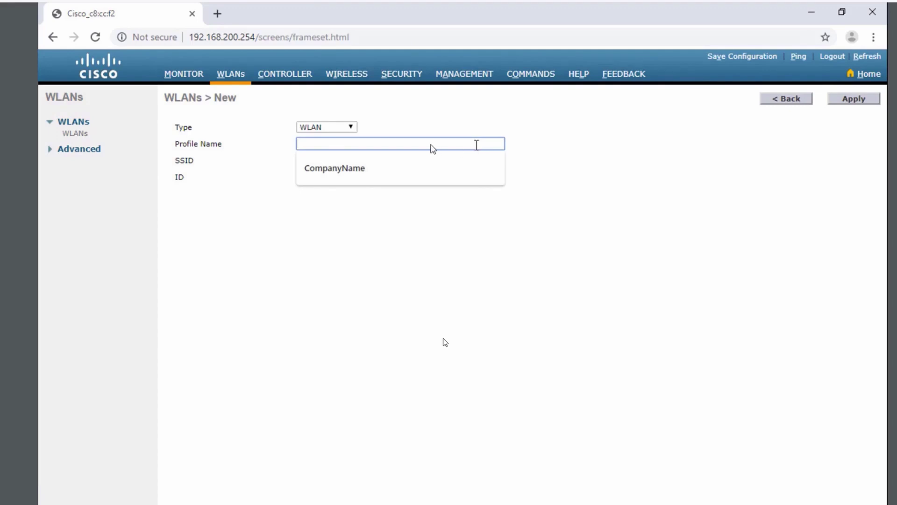
pyautogui.click(384, 171)
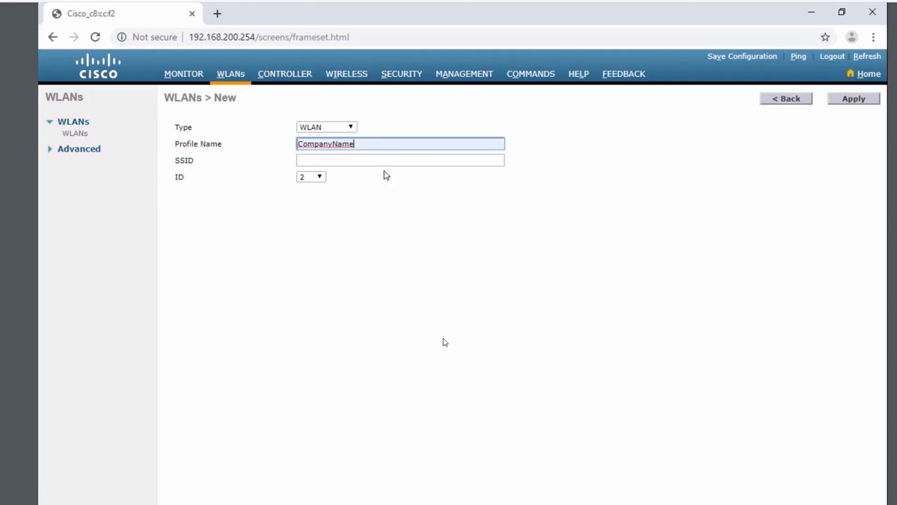
pyautogui.click(345, 164)
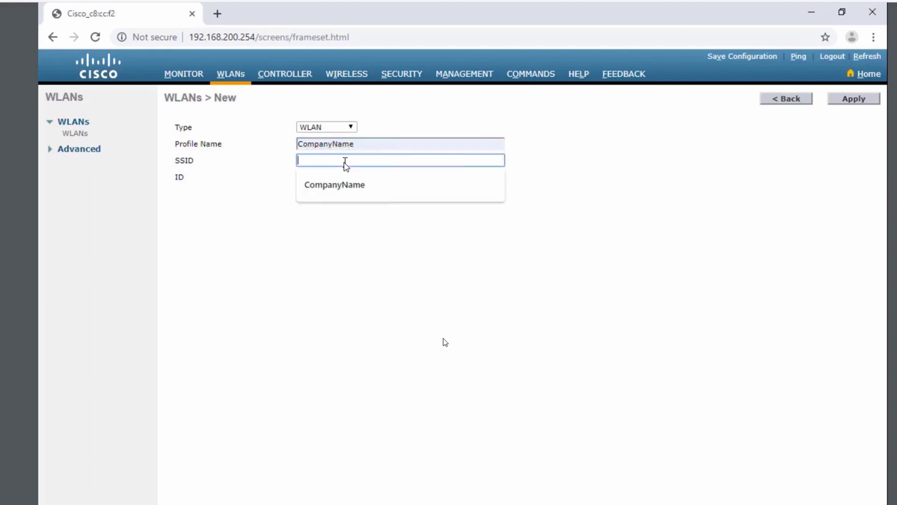
pyautogui.click(337, 187)
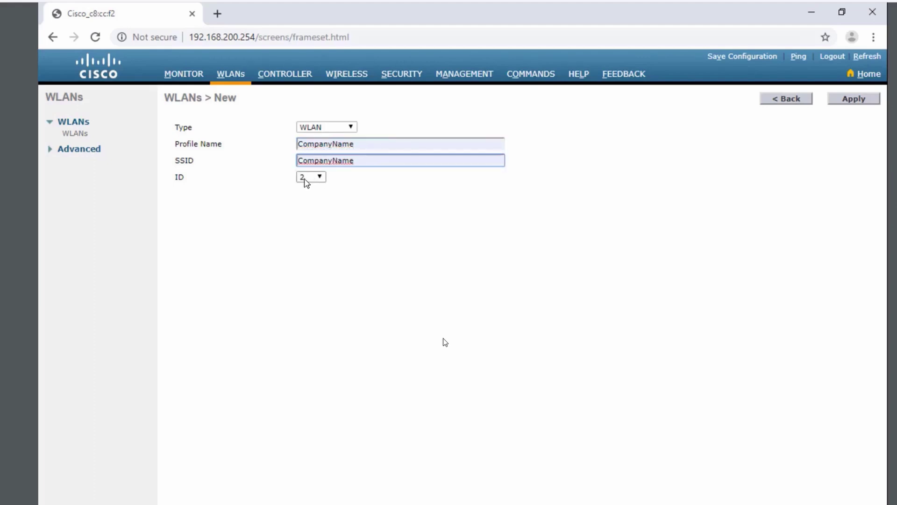
pyautogui.click(858, 103)
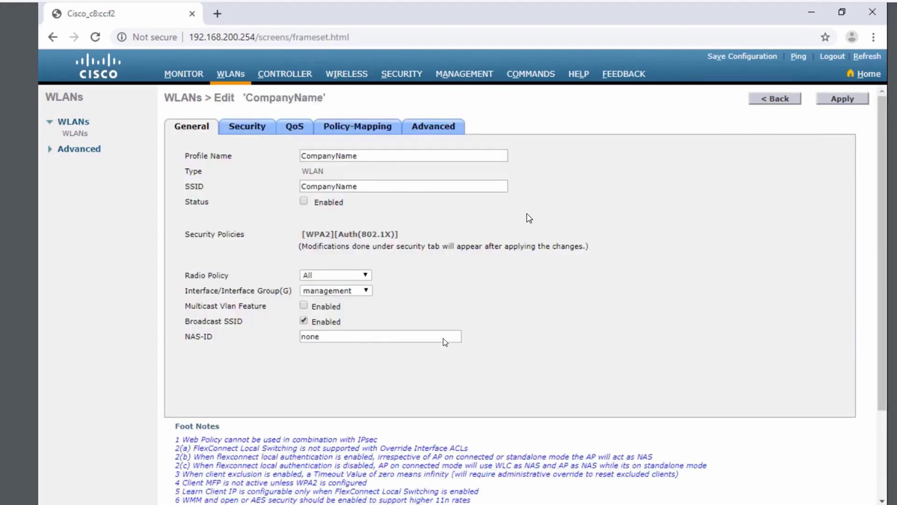
# Enable CompanyName on the vlan5_userdata interface and bring up its Security settings.
pyautogui.click(306, 202)
pyautogui.click(317, 290)
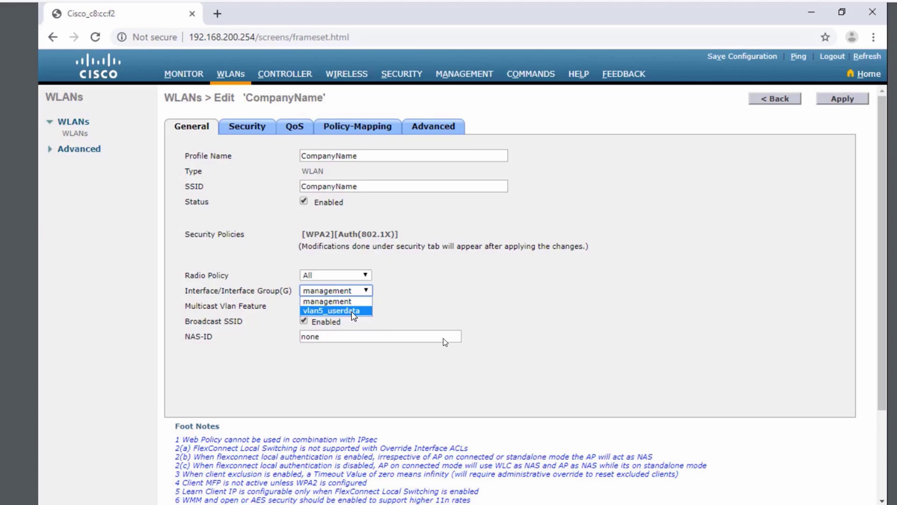
pyautogui.click(353, 311)
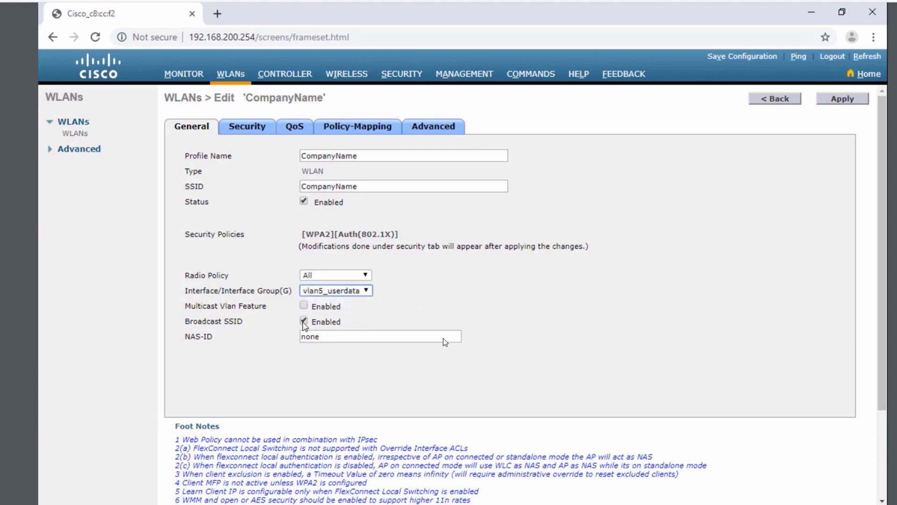
pyautogui.click(237, 129)
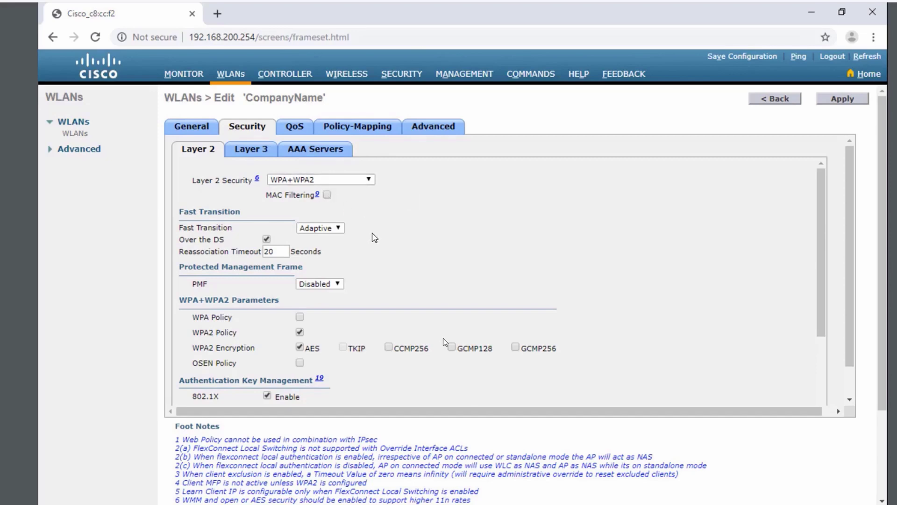
pyautogui.scroll(-1, 365, 246)
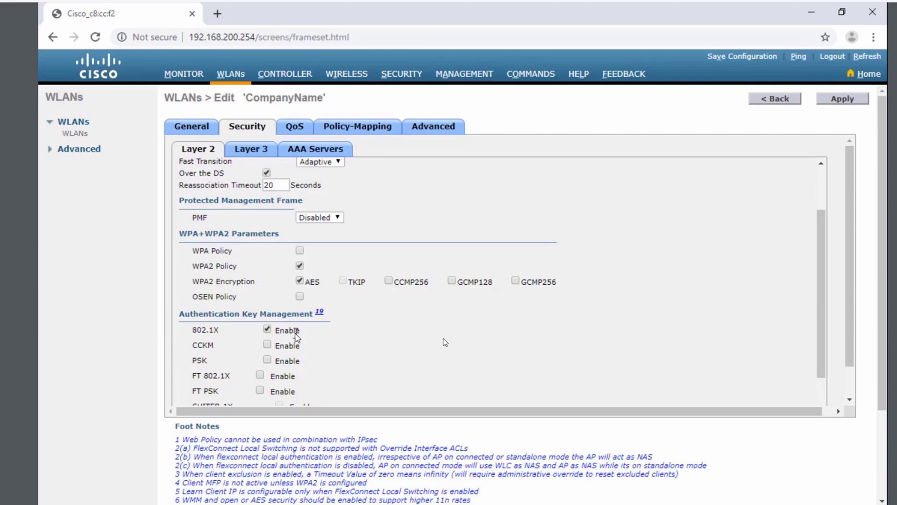
# Set Authentication Server 1 to 172.16.1.254 port 1812, leave accounting at None, and apply.
pyautogui.click(319, 152)
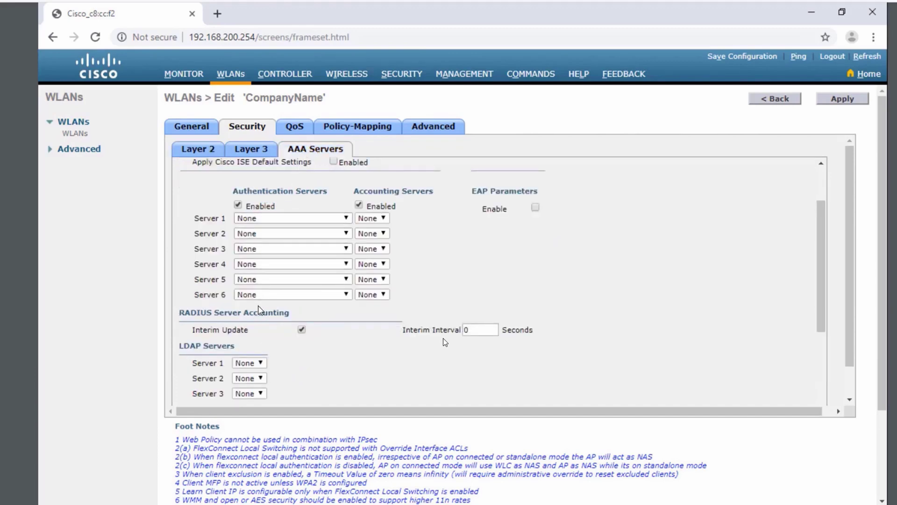
pyautogui.click(323, 223)
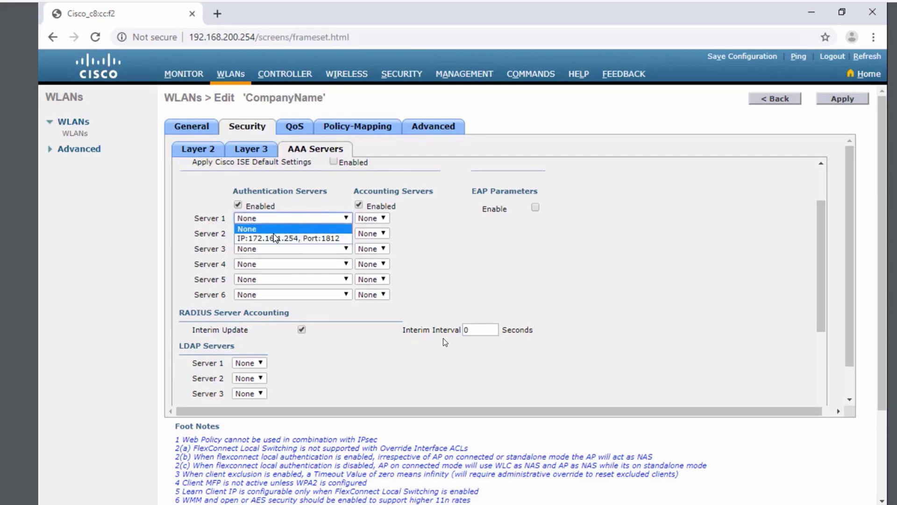
pyautogui.click(305, 242)
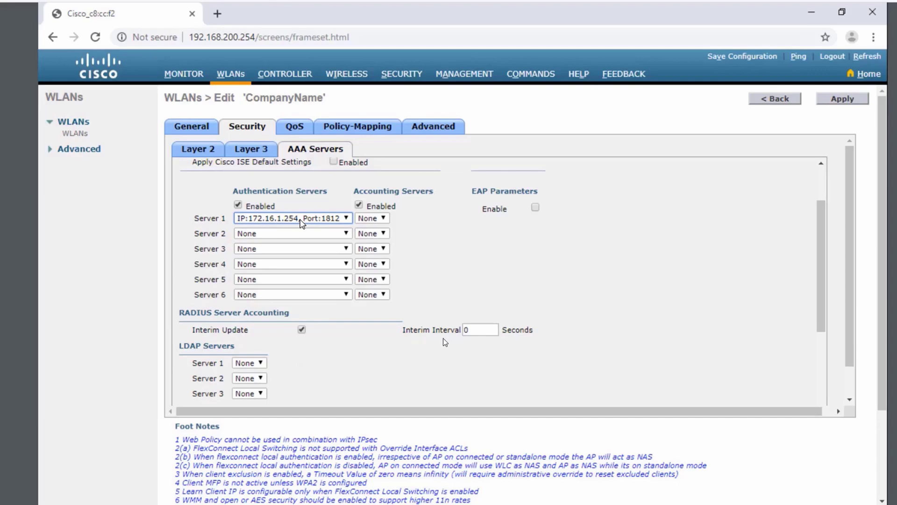
pyautogui.click(365, 216)
pyautogui.click(371, 218)
pyautogui.click(404, 224)
pyautogui.click(843, 99)
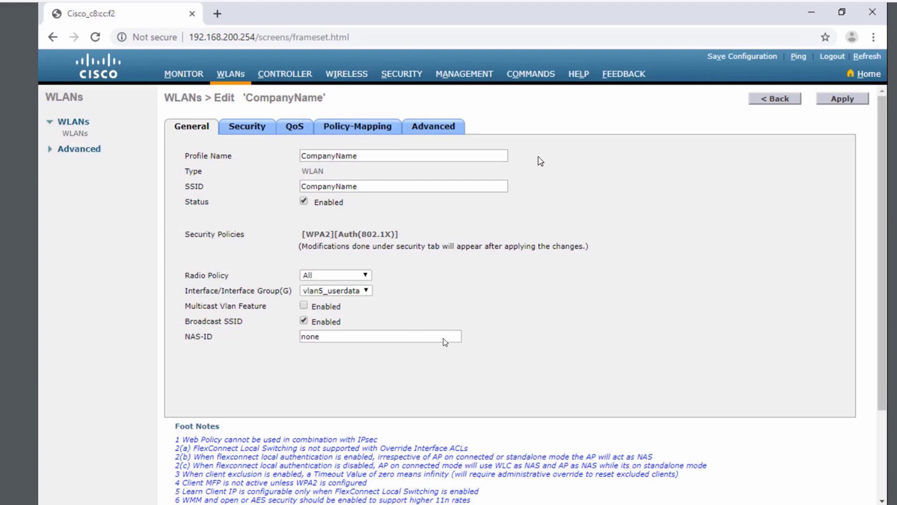
# Go Back from the CompanyName WLAN edit page.
pyautogui.click(757, 99)
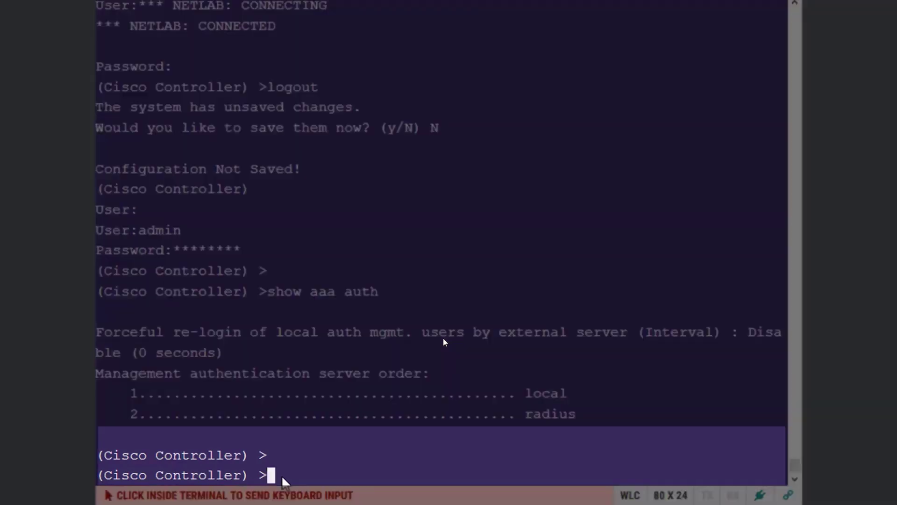
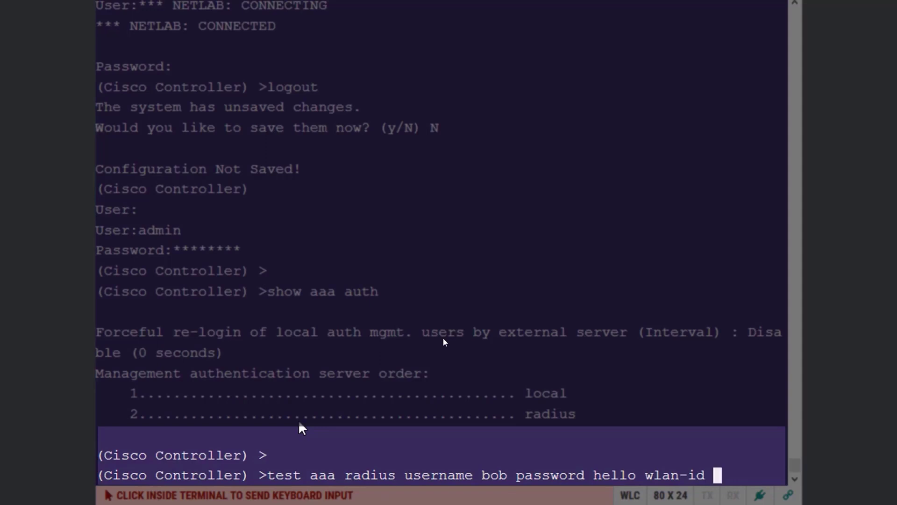
pyautogui.press('Return')
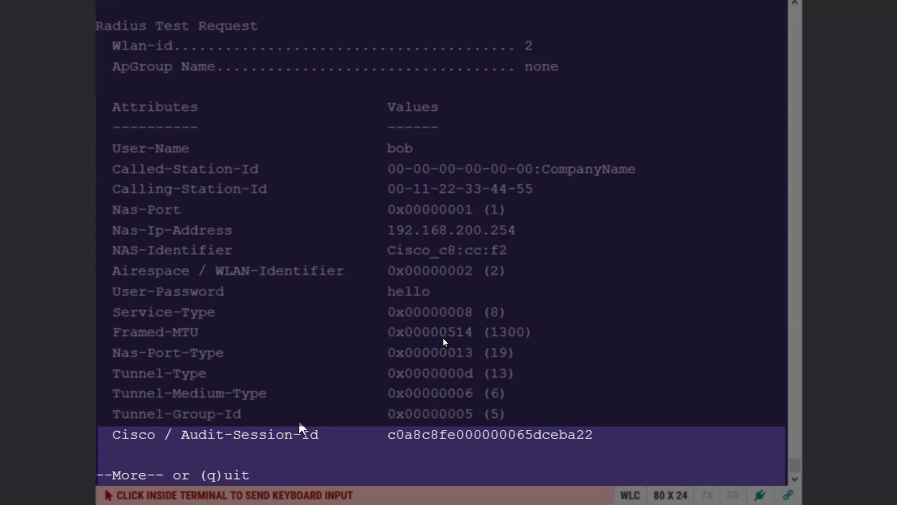
# Page past --More-- and run 'test aaa show radius' to see Success from 172.16.1.254.
pyautogui.press('space')
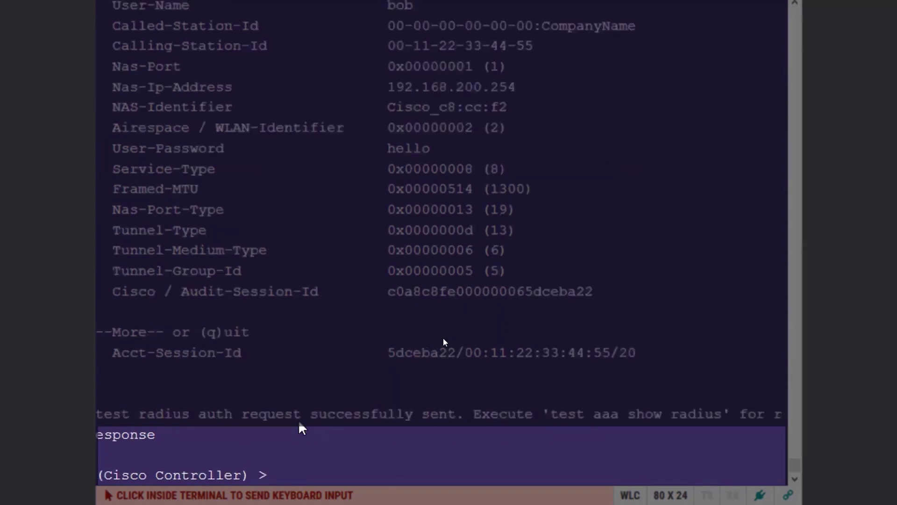
pyautogui.write('test')
pyautogui.write(' aaa show')
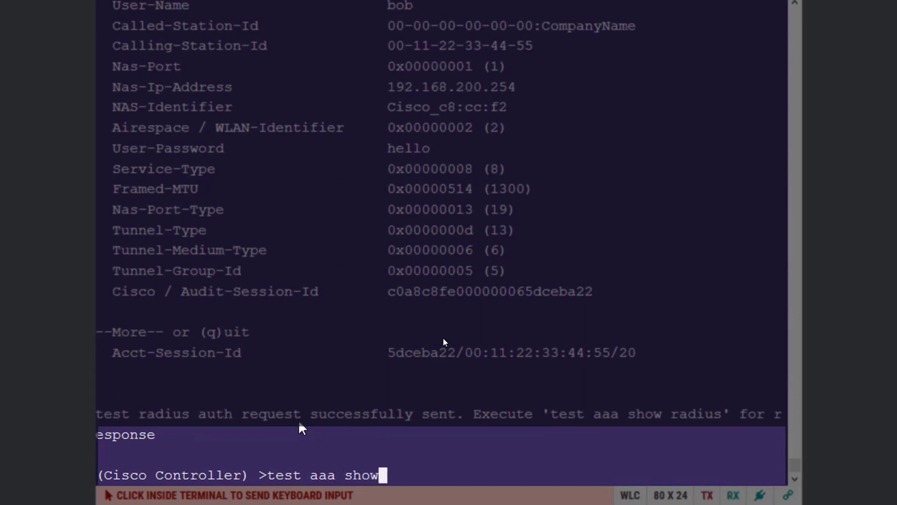
pyautogui.write(' radius')
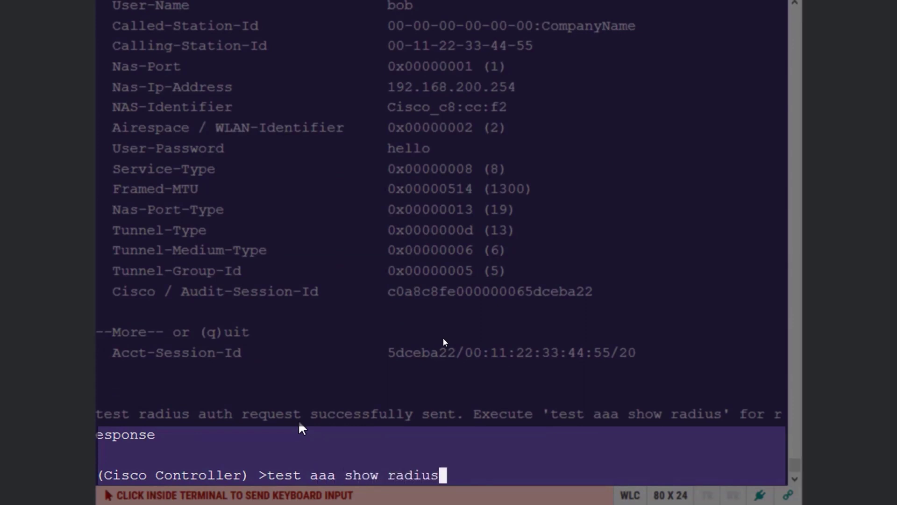
pyautogui.press('Return')
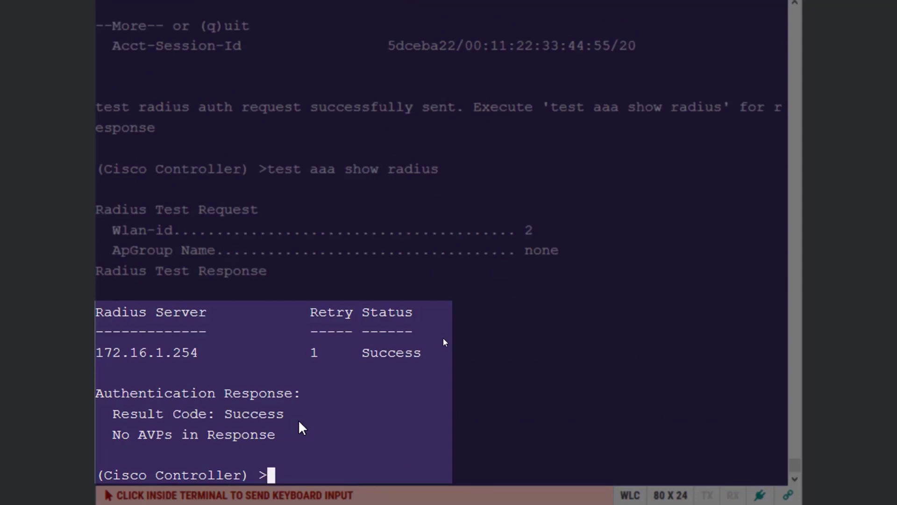